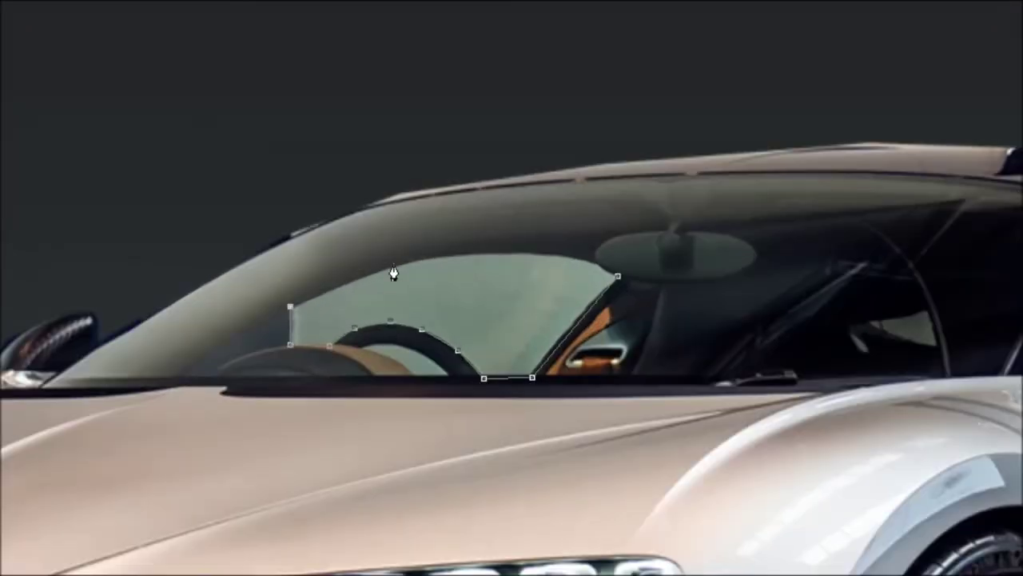
- Convert the windshield and dashboard gauge outlines into selections for dark painting
{"action": "right_click", "coordinate": [652, 254]}
{"action": "left_click", "coordinate": [744, 361]}
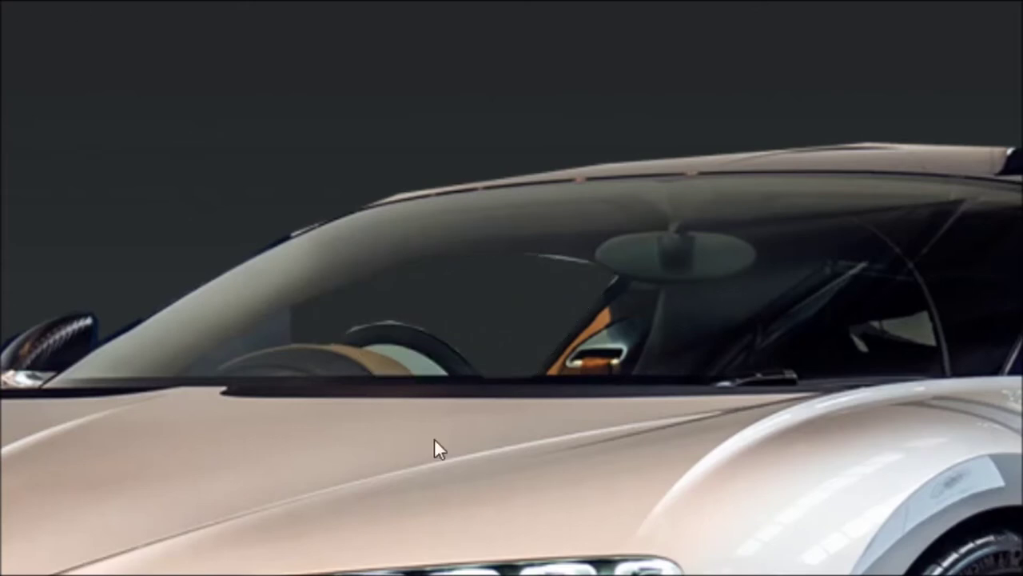
{"action": "right_click", "coordinate": [516, 310]}
{"action": "left_click", "coordinate": [559, 418]}
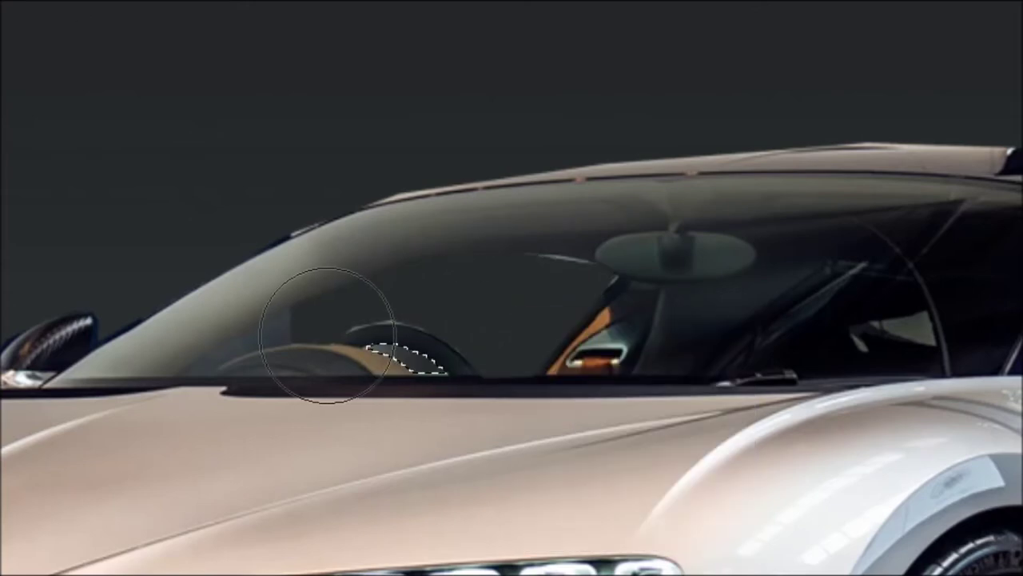
{"action": "left_click", "coordinate": [599, 264]}
{"action": "key", "text": "ctrl+Return"}
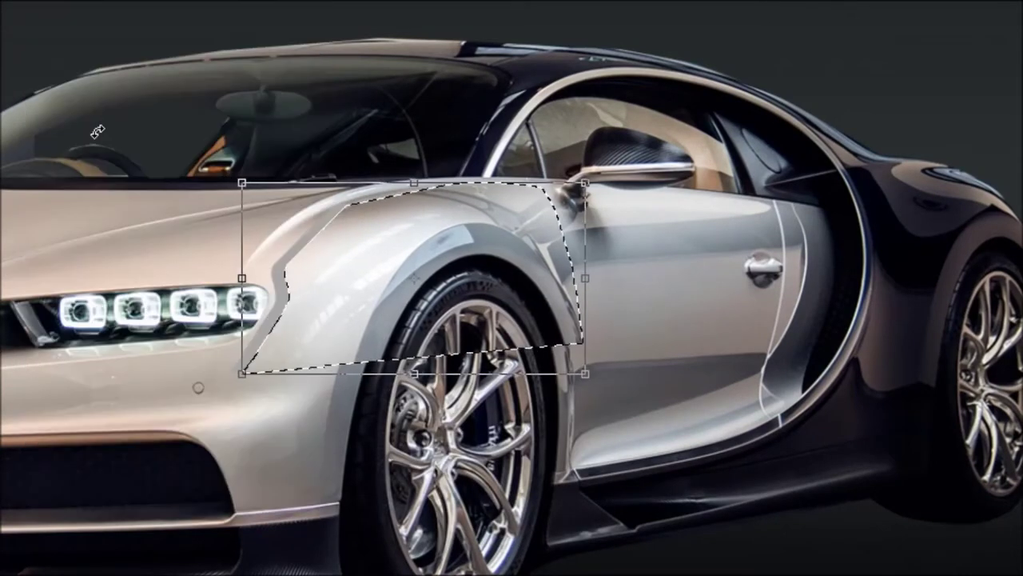
- Apply the stretched front fender patch, then paint over its crease in grey
{"action": "key", "text": "Return"}
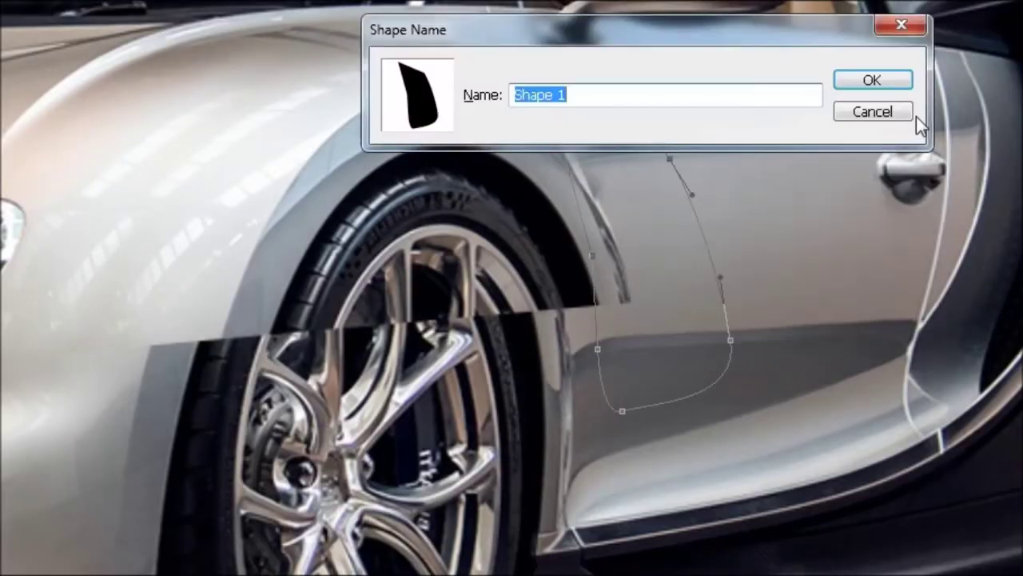
{"action": "left_click", "coordinate": [916, 112]}
{"action": "left_click_drag", "start_coordinate": [612, 283], "coordinate": [593, 136]}
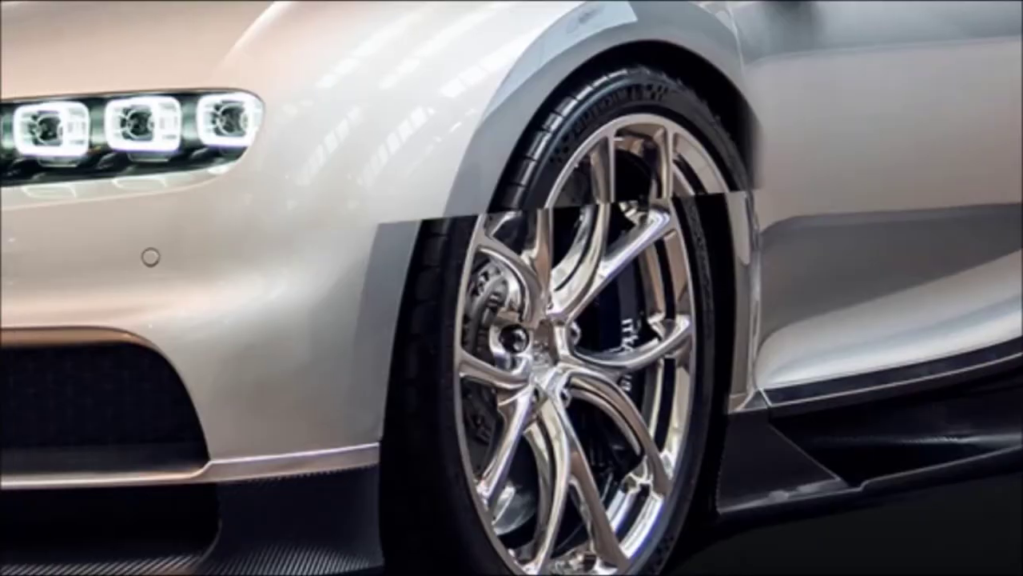
{"action": "key", "text": "ctrl+Return"}
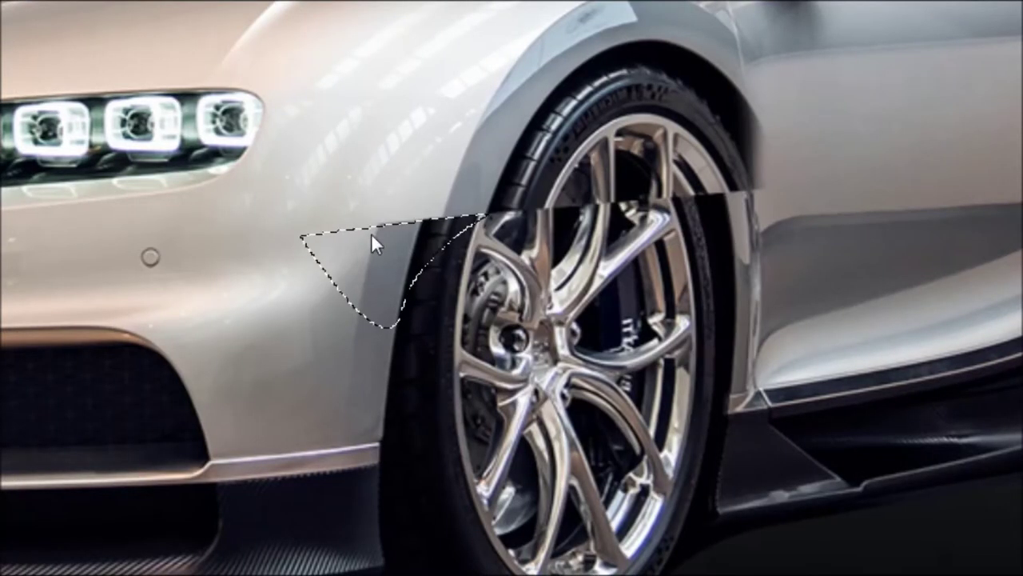
{"action": "key", "text": "b"}
{"action": "left_click_drag", "start_coordinate": [377, 229], "coordinate": [294, 367]}
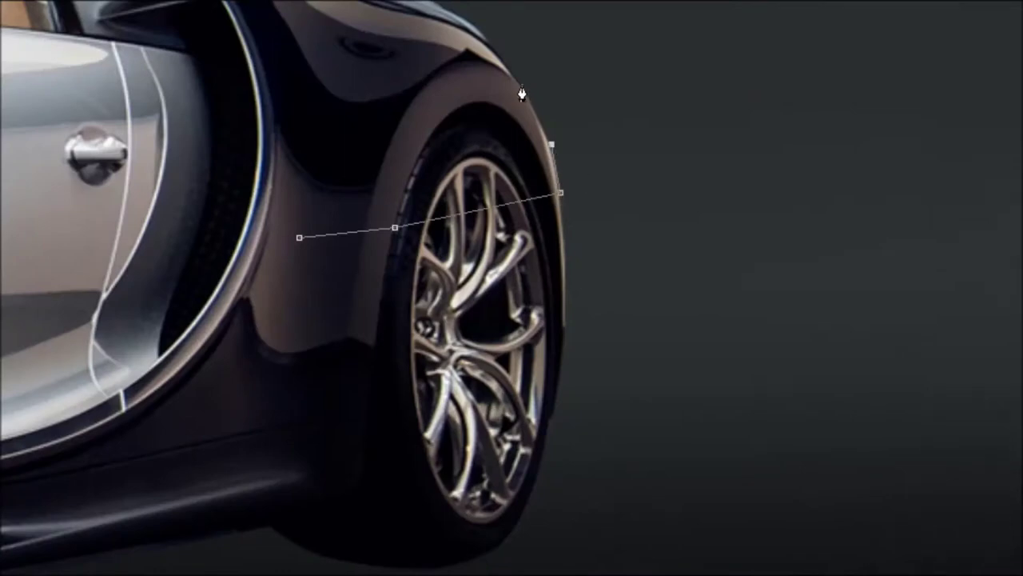
- Trace and select the rear wheel arch, then nudge it outward with Free Transform
{"action": "left_click_drag", "start_coordinate": [522, 88], "coordinate": [483, 36]}
{"action": "scroll", "coordinate": [440, 99], "scroll_direction": "up", "scroll_amount": 3}
{"action": "left_click", "coordinate": [299, 327]}
{"action": "right_click", "coordinate": [427, 206]}
{"action": "left_click", "coordinate": [485, 315]}
{"action": "key", "text": "Return"}
{"action": "left_click", "coordinate": [99, 132]}
{"action": "key", "text": "Right"}
{"action": "key", "text": "Right"}
{"action": "key", "text": "Right"}
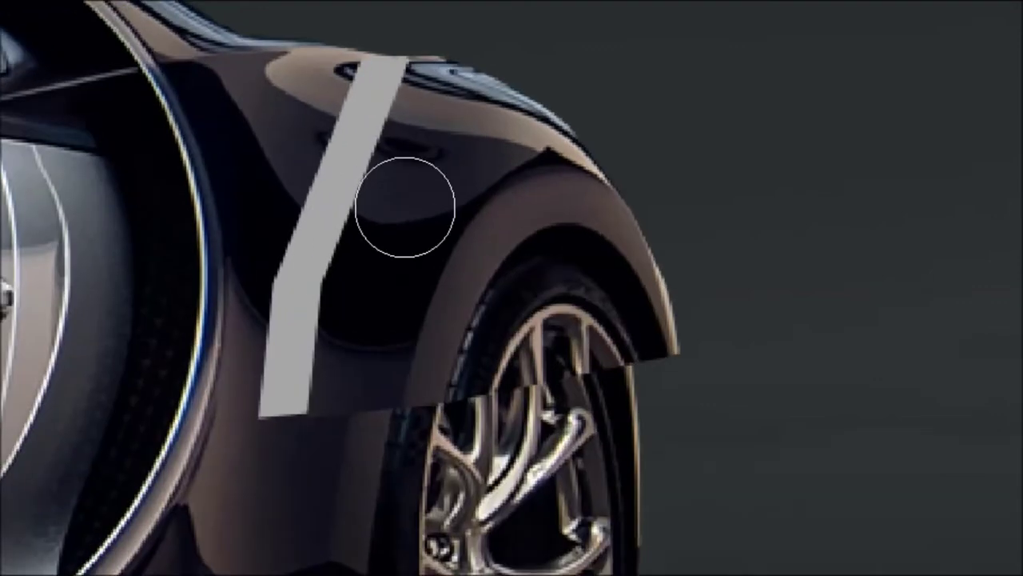
- Paint away the grey stripe on the rear fender and outline the fender beside the wheel
{"action": "mouse_move", "coordinate": [407, 206]}
{"action": "left_mouse_down"}
{"action": "mouse_move", "coordinate": [304, 251]}
{"action": "mouse_move", "coordinate": [256, 477]}
{"action": "left_mouse_up"}
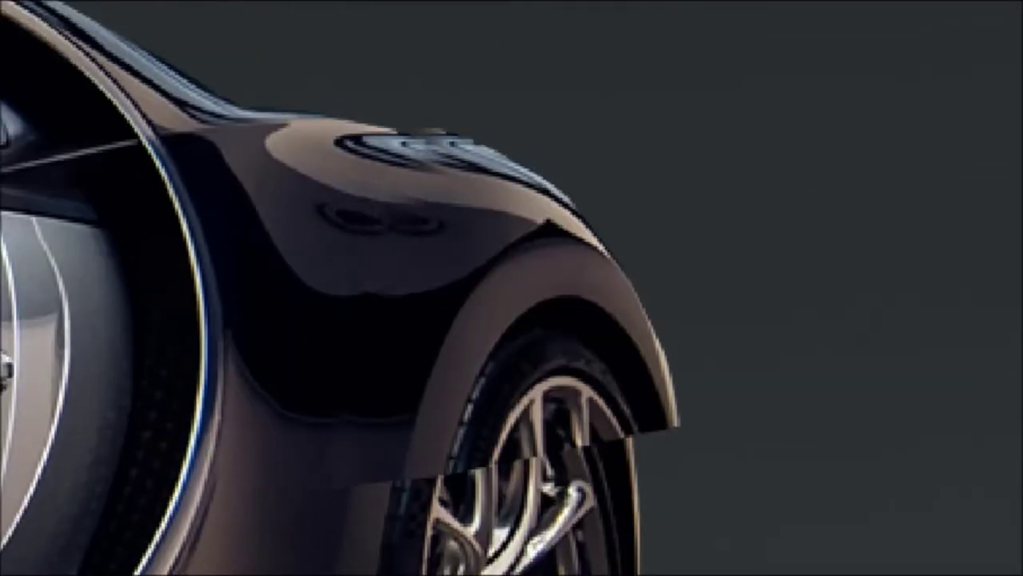
{"action": "scroll", "coordinate": [385, 361], "scroll_direction": "down", "scroll_amount": 5}
{"action": "left_click", "coordinate": [457, 266]}
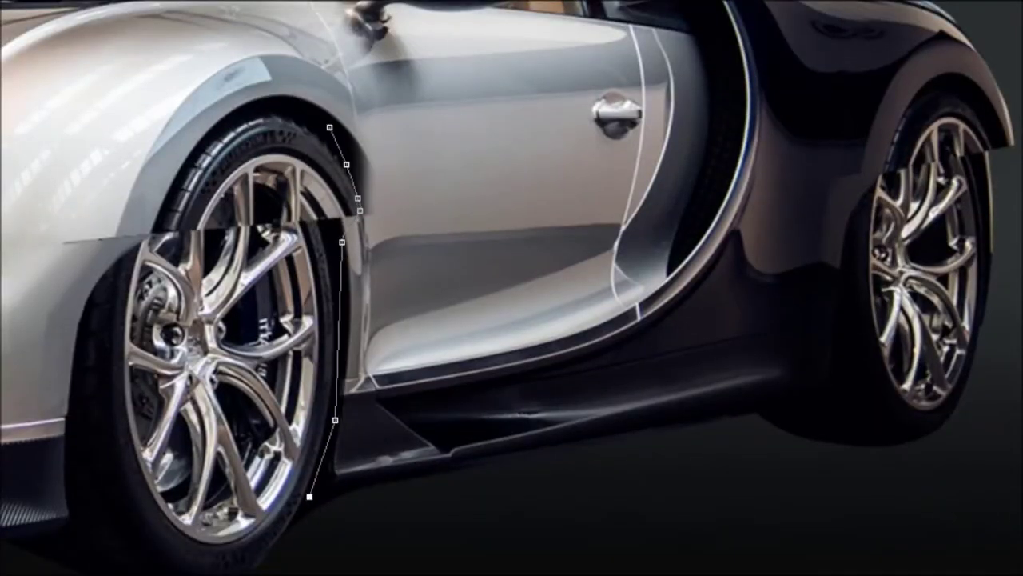
- Select the front and rear wheel outlines and paint each one solid black
{"action": "scroll", "coordinate": [512, 288], "scroll_direction": "up", "scroll_amount": 2}
{"action": "key", "text": "ctrl+Return"}
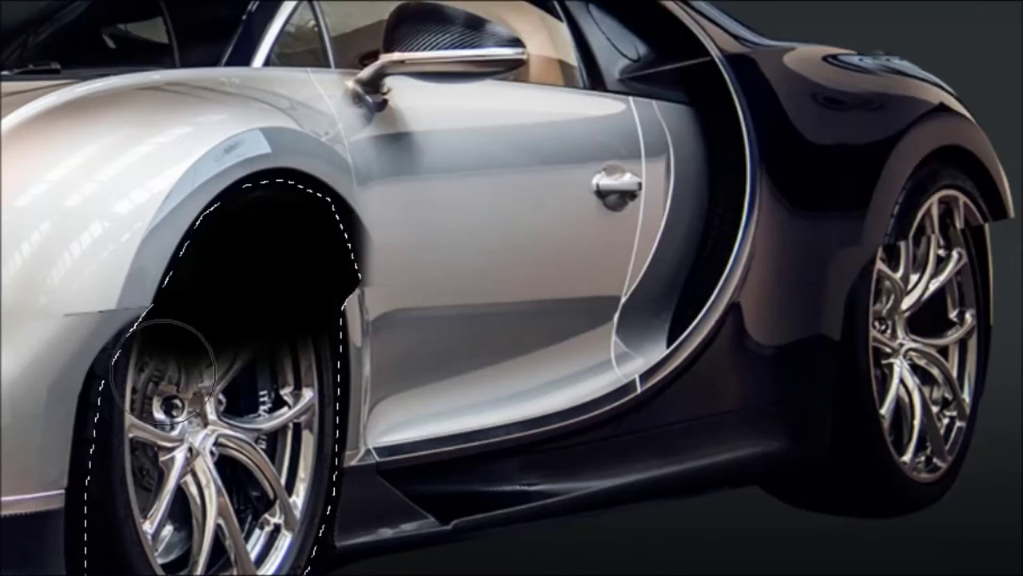
{"action": "mouse_move", "coordinate": [240, 448]}
{"action": "left_mouse_down"}
{"action": "mouse_move", "coordinate": [200, 528]}
{"action": "mouse_move", "coordinate": [264, 207]}
{"action": "left_mouse_up"}
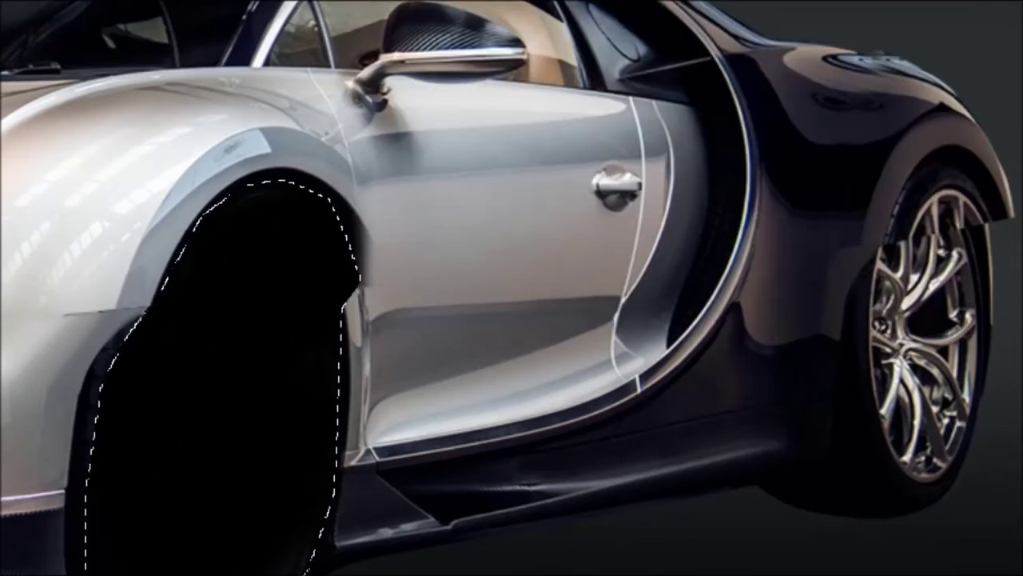
{"action": "scroll", "coordinate": [631, 214], "scroll_direction": "right", "scroll_amount": 5}
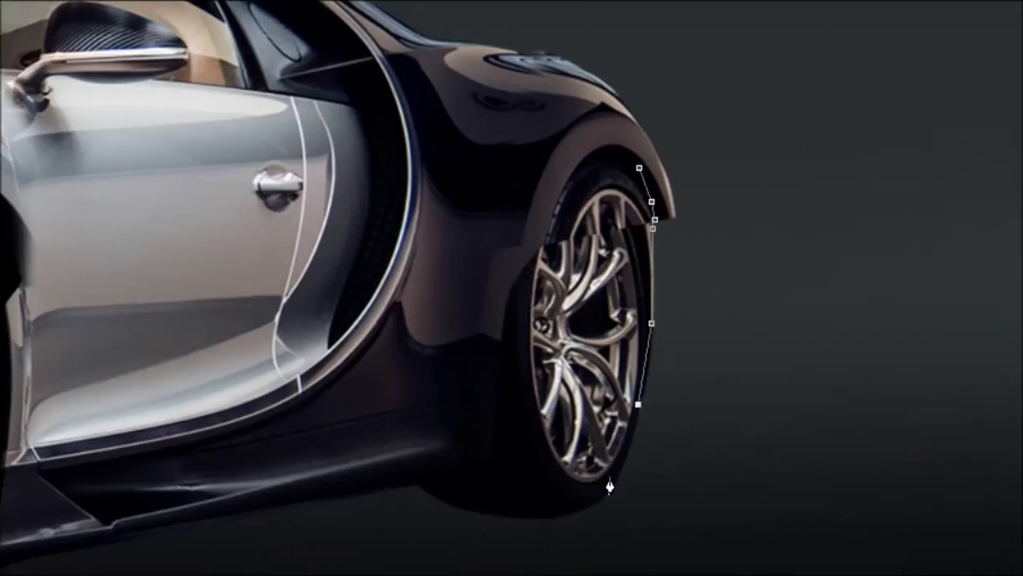
{"action": "key", "text": "ctrl+Return"}
{"action": "left_click_drag", "start_coordinate": [503, 468], "coordinate": [592, 176]}
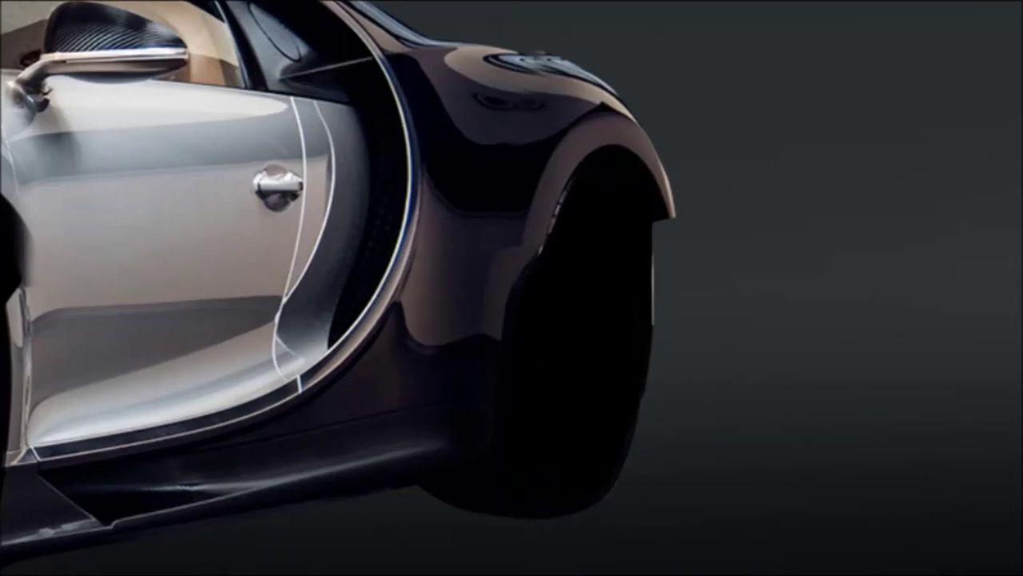
{"action": "scroll", "coordinate": [511, 288], "scroll_direction": "left", "scroll_amount": 5}
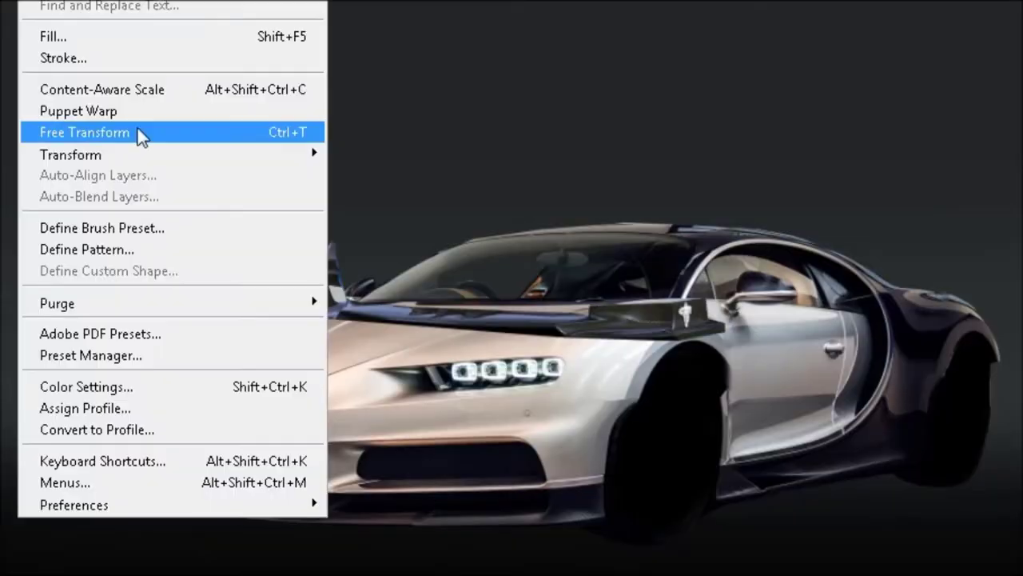
- Stretch the pasted carbon splitter wider, lower and rightward to fit beneath the front bumper
{"action": "left_click_drag", "start_coordinate": [153, 541], "coordinate": [113, 563]}
{"action": "left_click_drag", "start_coordinate": [578, 488], "coordinate": [629, 478]}
{"action": "mouse_move", "coordinate": [371, 436]}
{"action": "left_mouse_down"}
{"action": "mouse_move", "coordinate": [371, 391]}
{"action": "mouse_move", "coordinate": [370, 400]}
{"action": "left_mouse_up"}
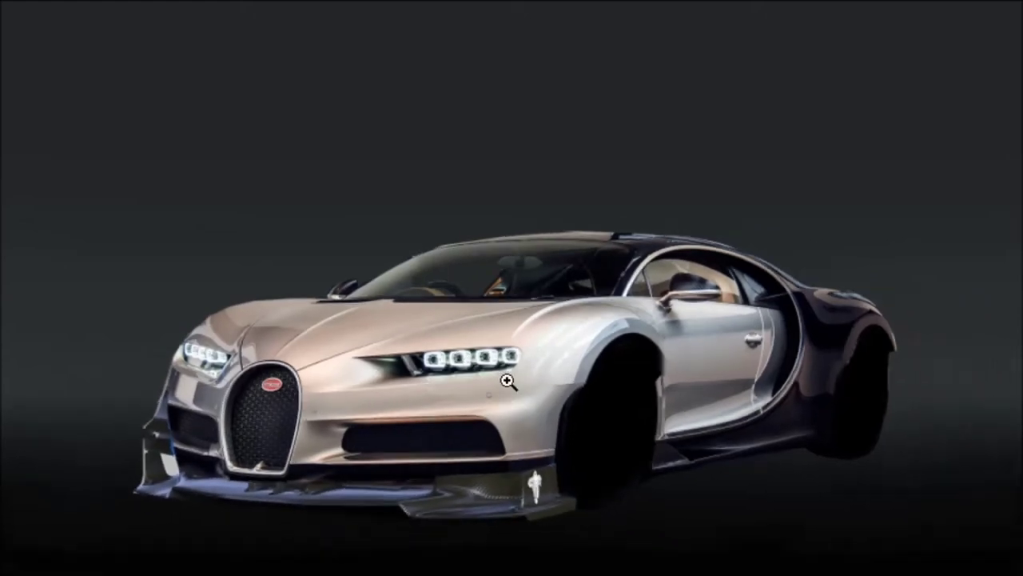
{"action": "left_click", "coordinate": [103, 131]}
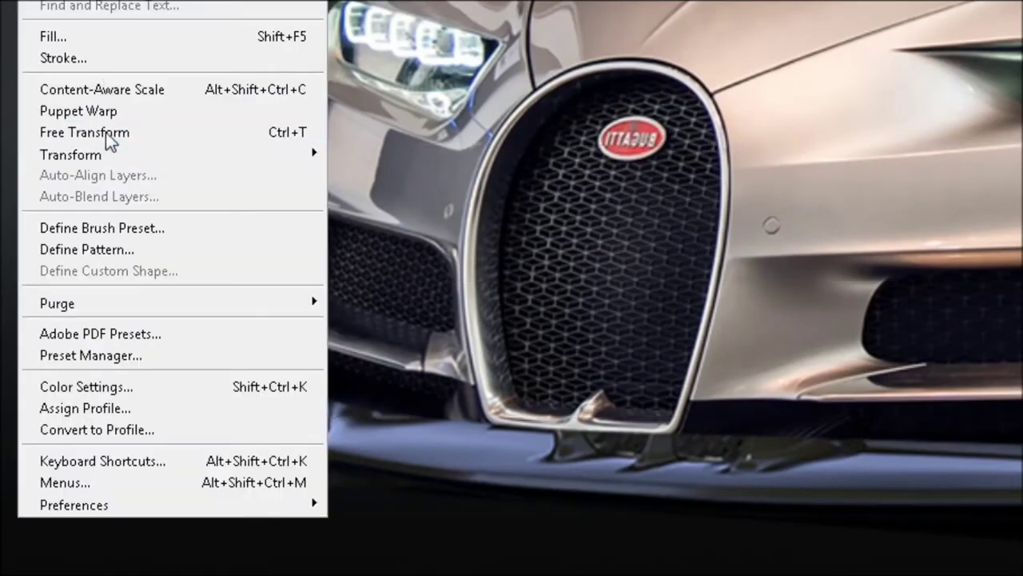
{"action": "left_click", "coordinate": [105, 132]}
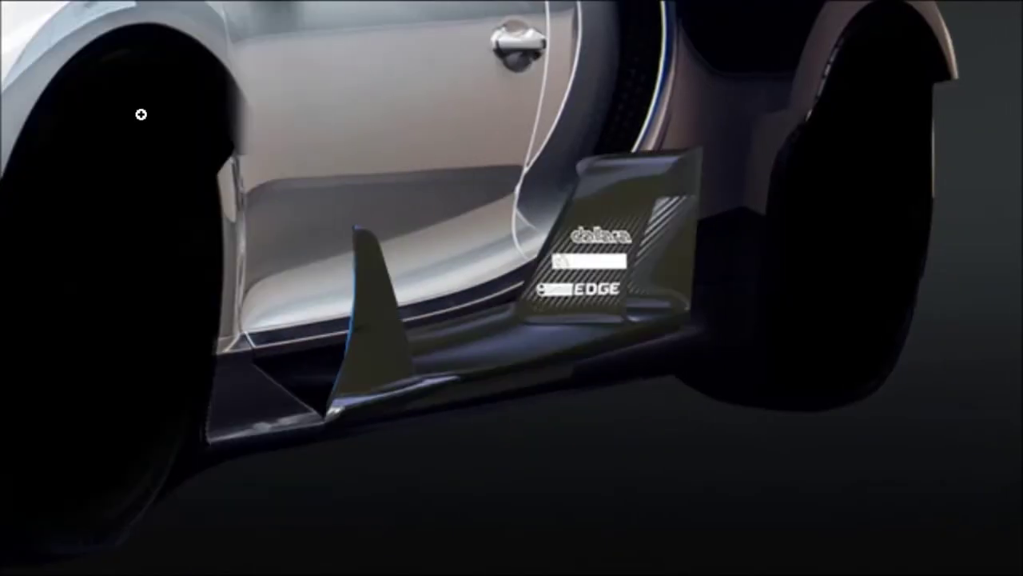
- Free-transform the pasted side skirt, moving it left and enlarging it under the door
{"action": "key", "text": "ctrl+t"}
{"action": "mouse_move", "coordinate": [669, 361]}
{"action": "left_mouse_down"}
{"action": "mouse_move", "coordinate": [537, 359]}
{"action": "mouse_move", "coordinate": [770, 359]}
{"action": "left_mouse_up"}
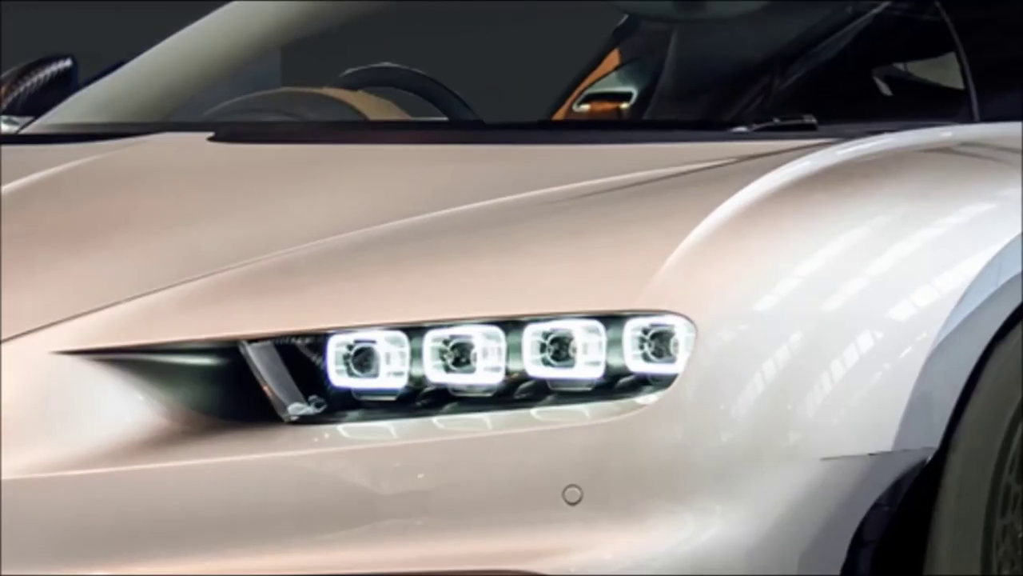
- Start a Pen outline at the headlight's edge
{"action": "left_click", "coordinate": [233, 339]}
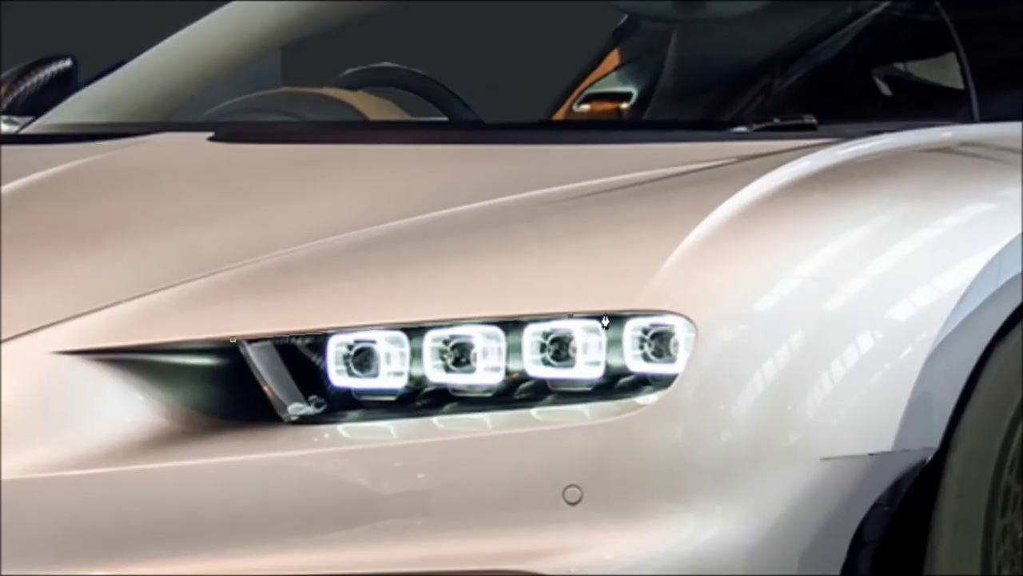
- Close the headlight outline into a selection and set the brush size for filling it
{"action": "left_click", "coordinate": [290, 422]}
{"action": "left_click", "coordinate": [232, 339]}
{"action": "key", "text": "ctrl+Return"}
{"action": "right_click", "coordinate": [397, 416]}
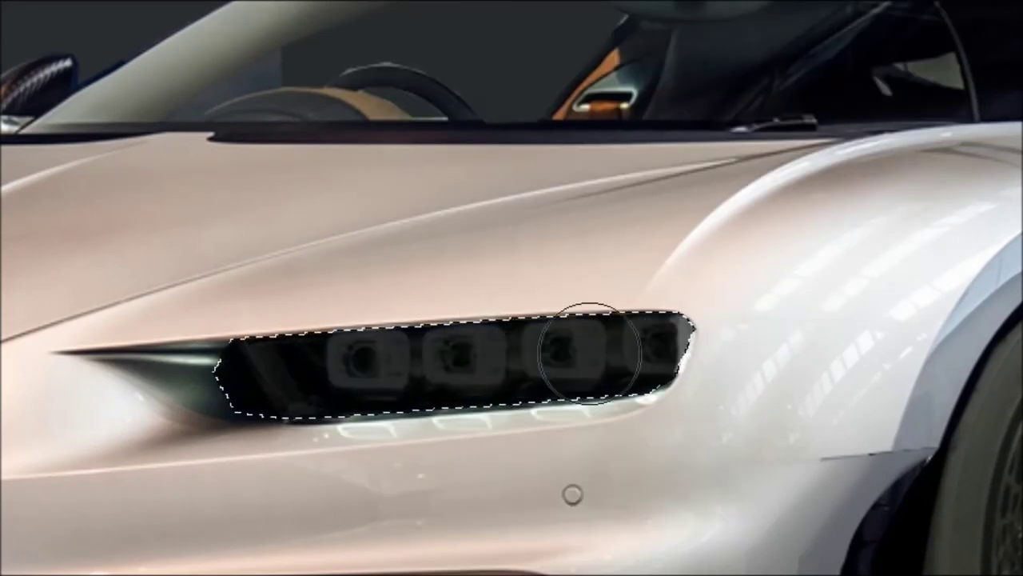
{"action": "right_click", "coordinate": [279, 184]}
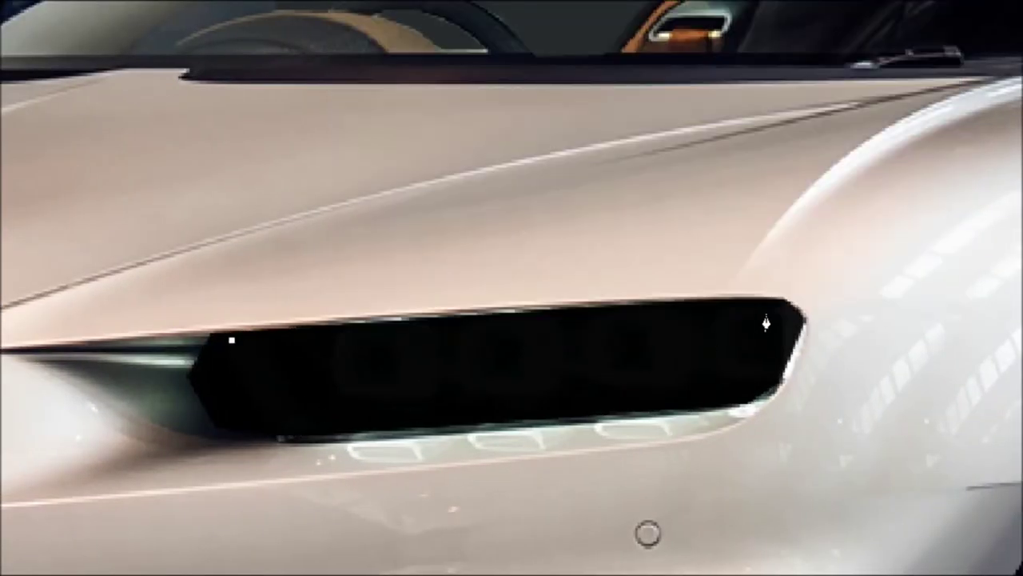
- Stroke a grey band along the headlight outline and set the foreground colour to e02149
{"action": "left_click_drag", "start_coordinate": [768, 310], "coordinate": [782, 321]}
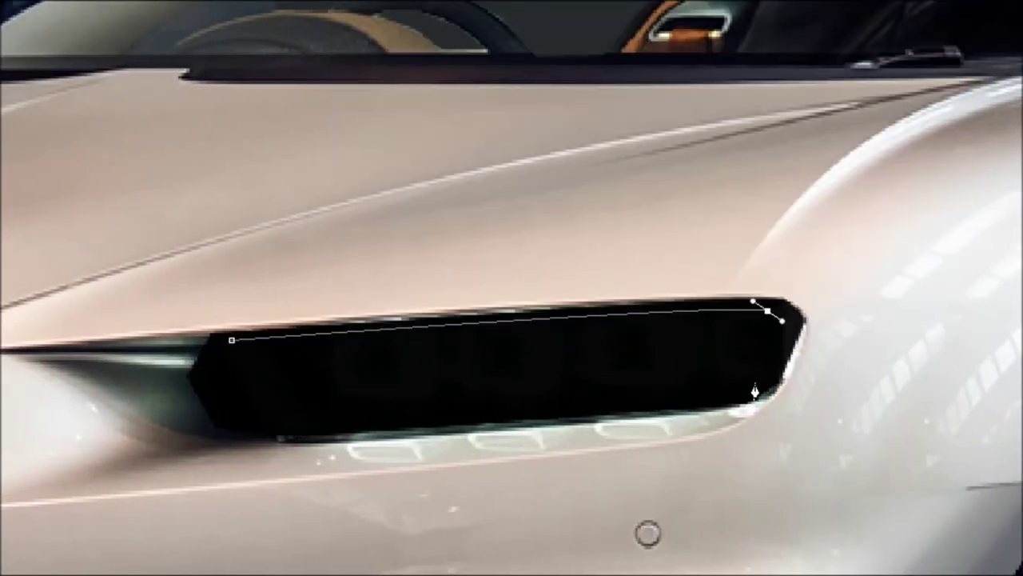
{"action": "right_click", "coordinate": [441, 359]}
{"action": "left_click", "coordinate": [466, 507]}
{"action": "left_click", "coordinate": [602, 24]}
{"action": "key", "text": "Return"}
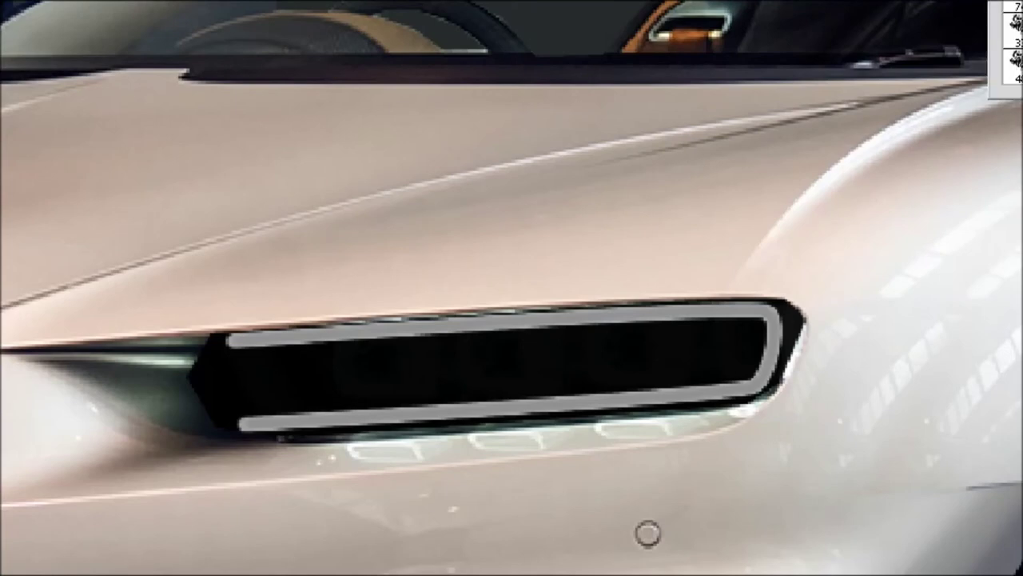
- Trace an inner headlight outline, select it and darken the front headlight
{"action": "left_click", "coordinate": [232, 347]}
{"action": "left_click_drag", "start_coordinate": [766, 319], "coordinate": [774, 334]}
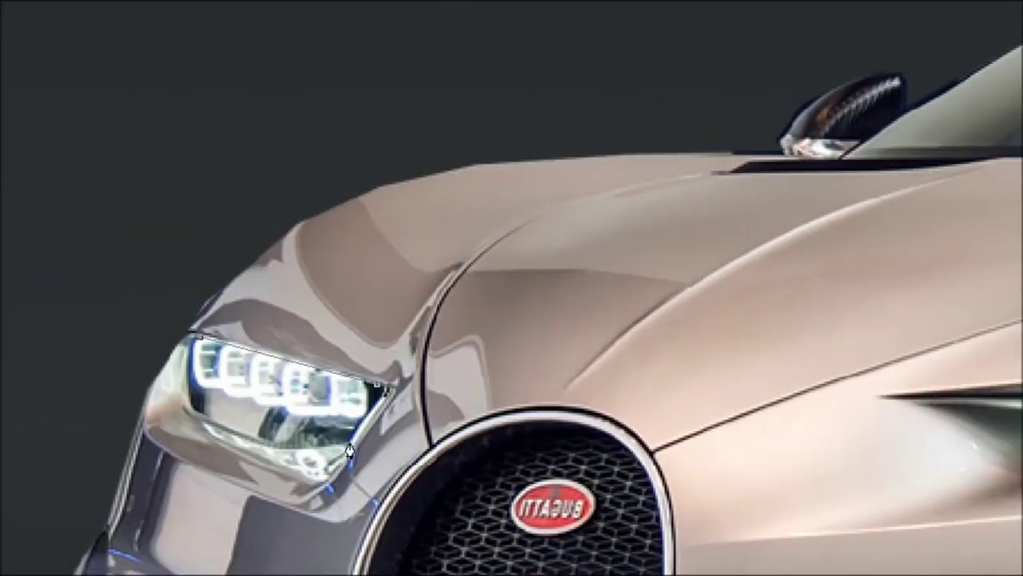
{"action": "right_click", "coordinate": [257, 302]}
{"action": "left_click", "coordinate": [335, 411]}
{"action": "key", "text": "Return"}
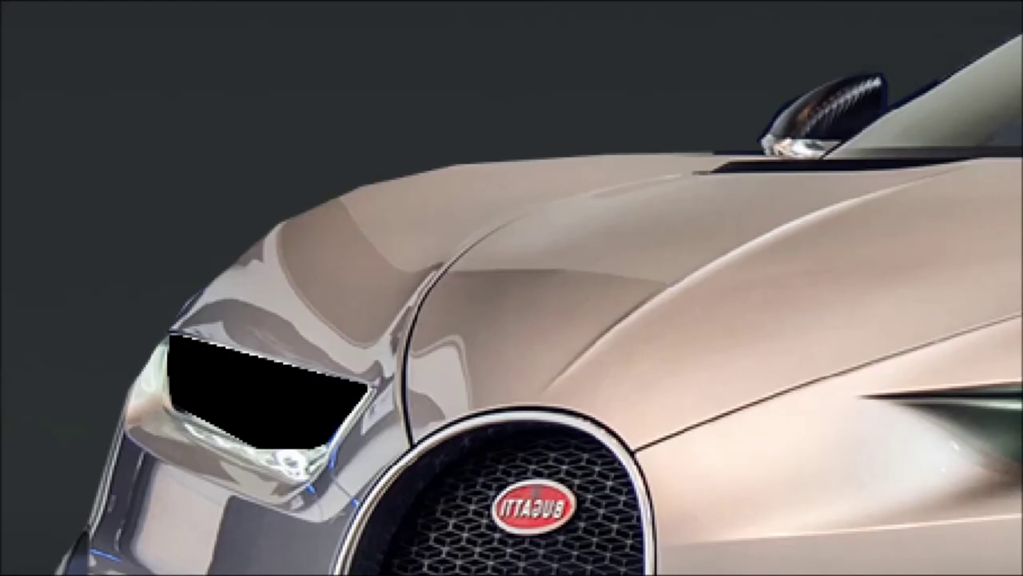
- Curve the outline along the headlight edge and turn the grey band red
{"action": "left_click", "coordinate": [173, 339]}
{"action": "left_click_drag", "start_coordinate": [172, 400], "coordinate": [191, 406]}
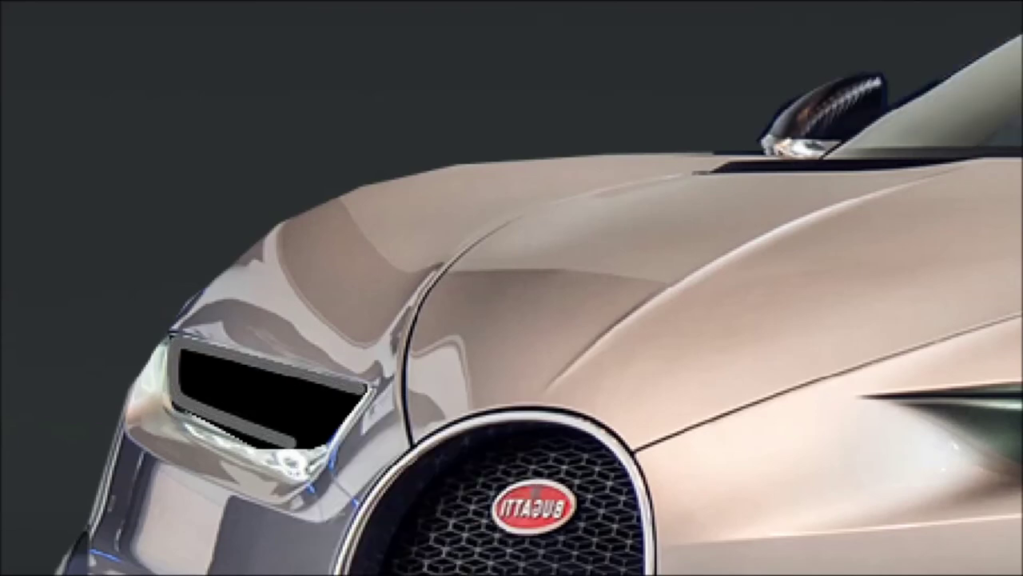
{"action": "scroll", "coordinate": [314, 475], "scroll_direction": "right", "scroll_amount": 5}
{"action": "scroll", "coordinate": [639, 387], "scroll_direction": "left", "scroll_amount": 5}
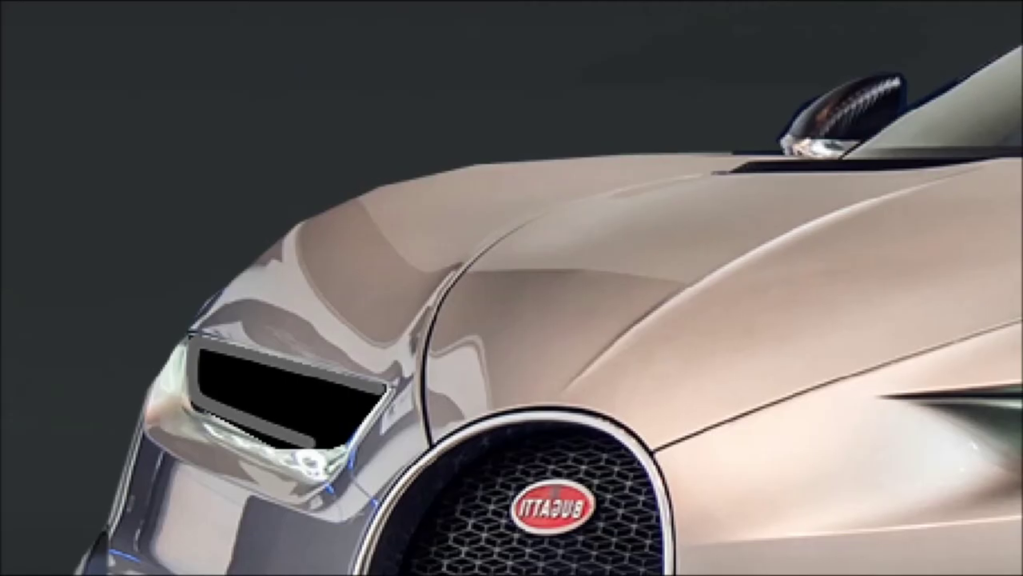
{"action": "left_click", "coordinate": [203, 361]}
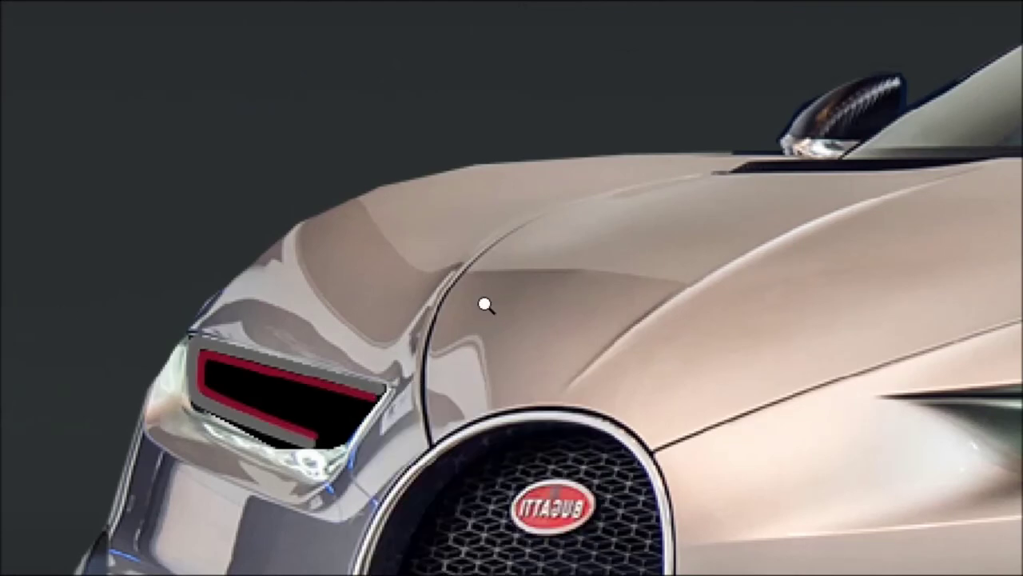
{"action": "key", "text": "ctrl+minus"}
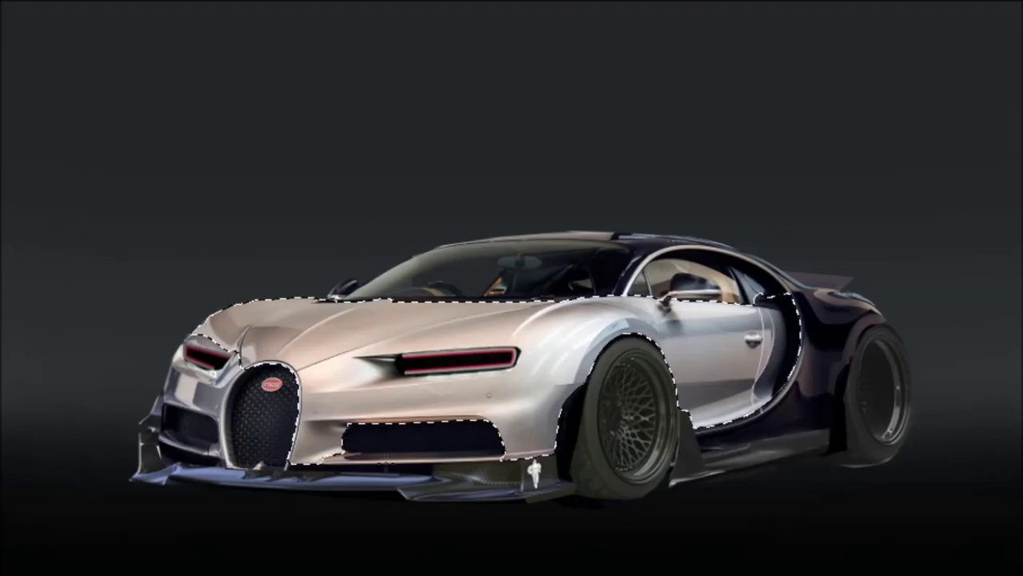
- Shift-click the front headlight and bumper to add them to the body selection
{"action": "left_click", "coordinate": [174, 391]}
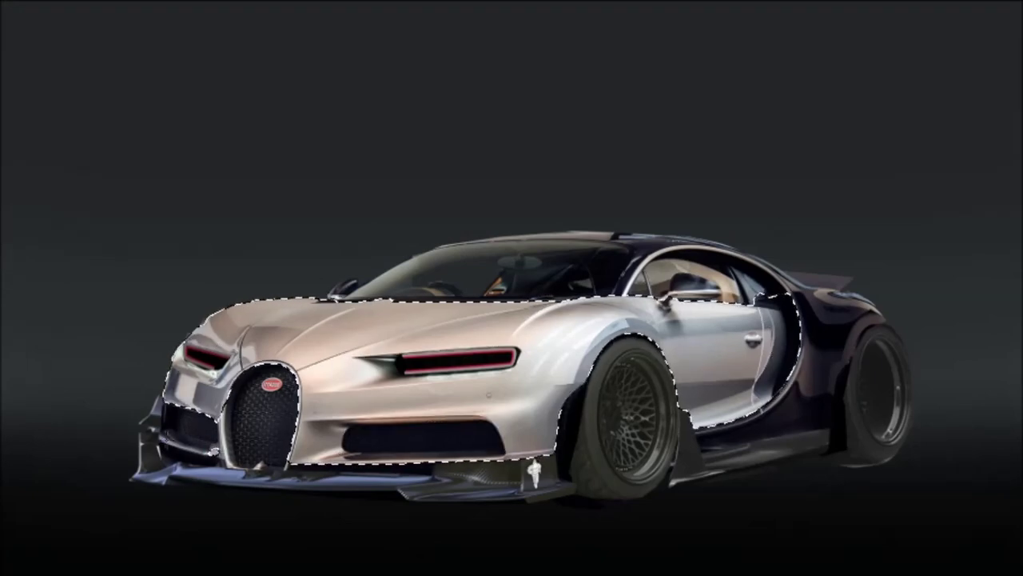